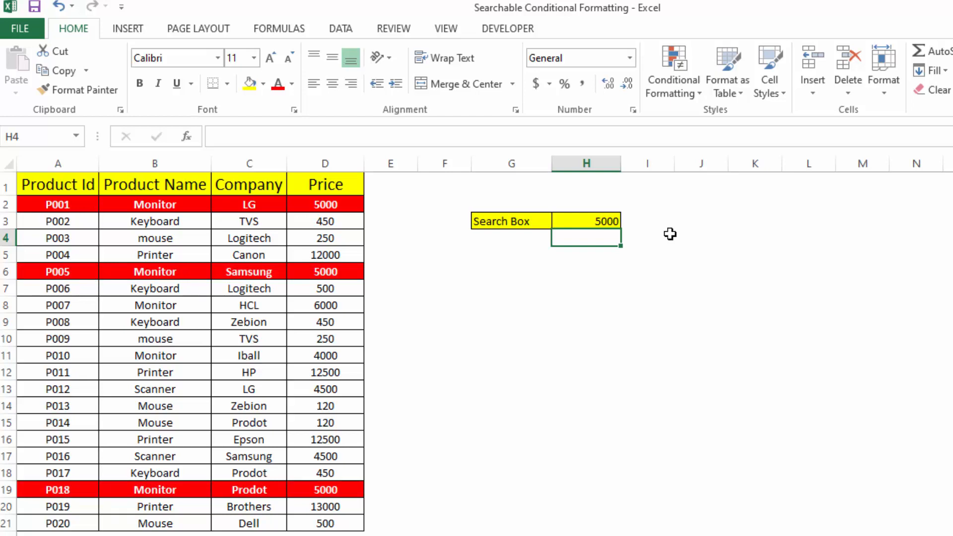
Search the product table through the Search Box cell H3 for 6000 and for Logitech
{"action": "left_click", "coordinate": [579, 221]}
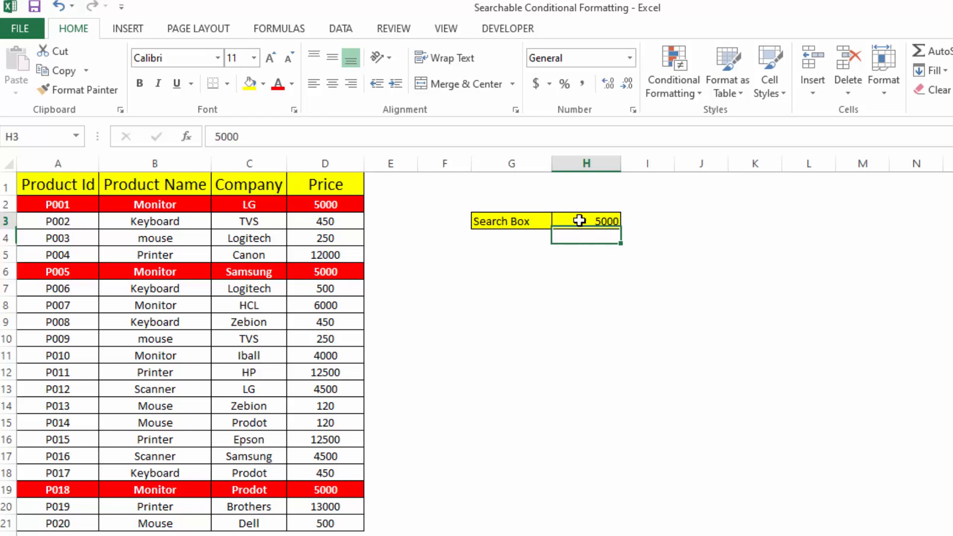
{"action": "type", "text": "6000"}
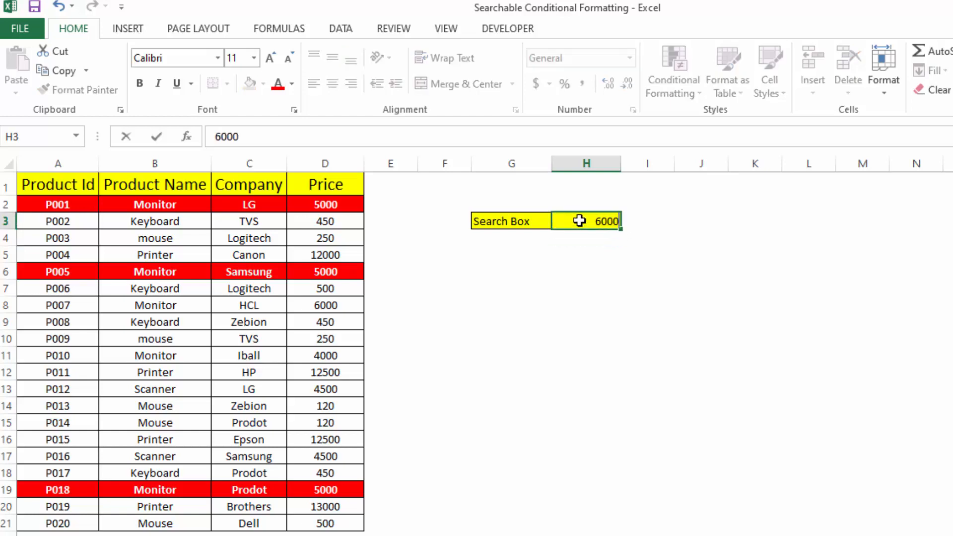
{"action": "key", "text": "Return"}
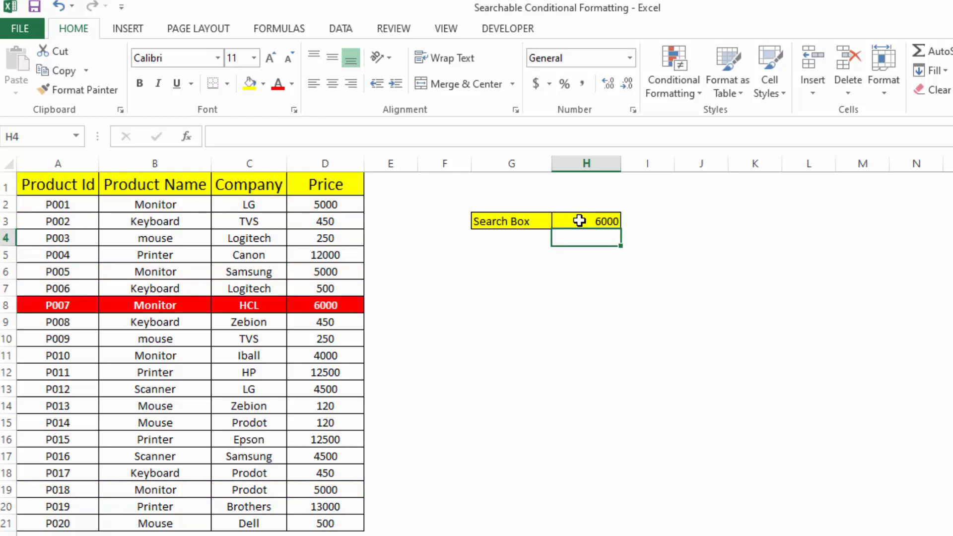
{"action": "left_click", "coordinate": [579, 221]}
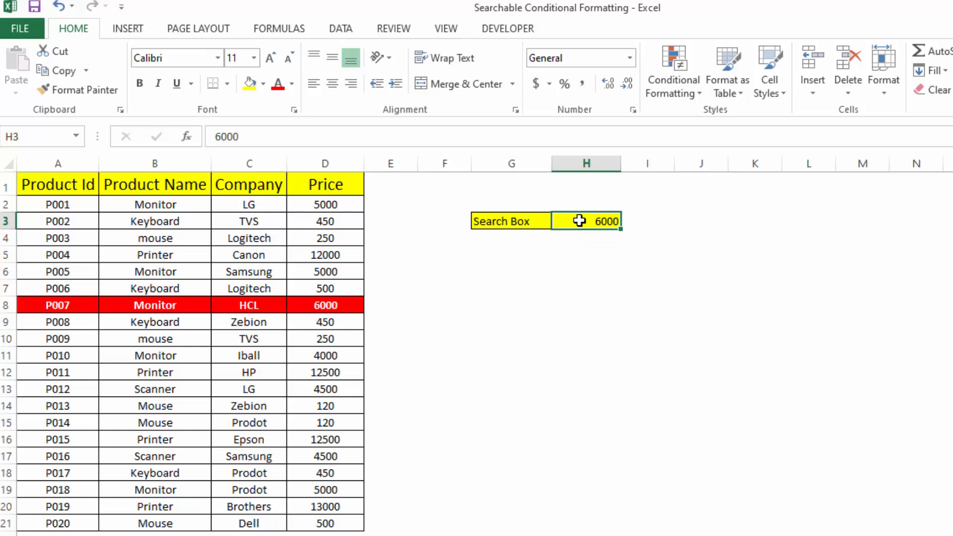
{"action": "type", "text": "Logitech"}
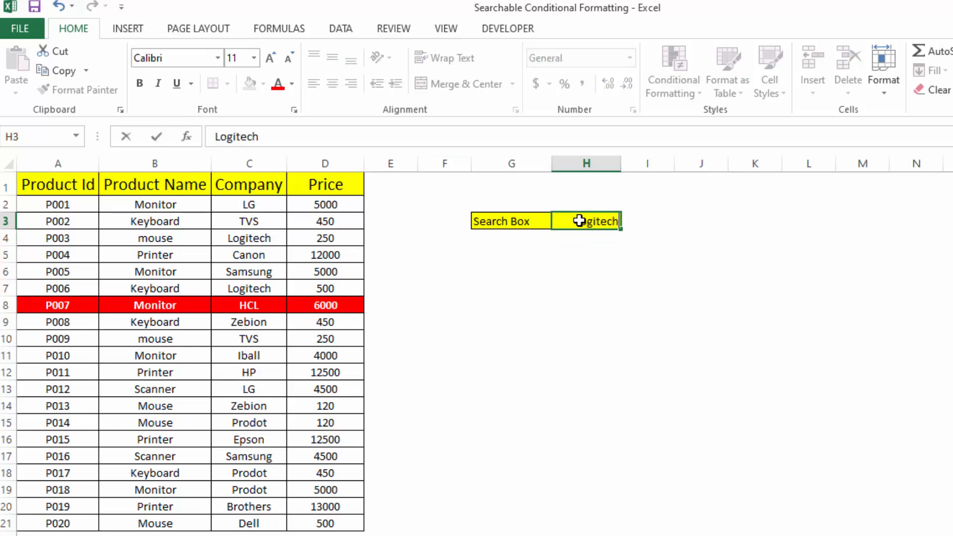
{"action": "key", "text": "Return"}
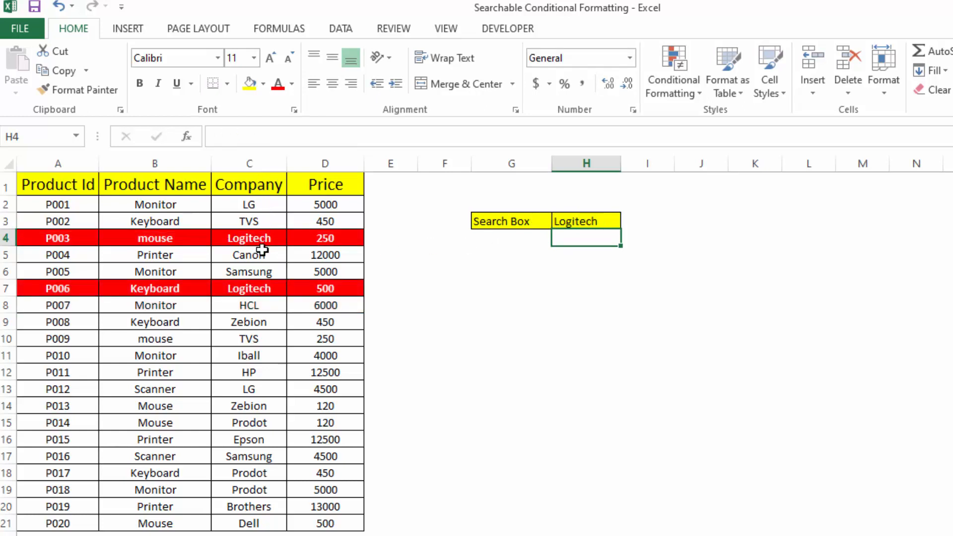
Search the product table through the Search Box cell H3 for Printer and for P005
{"action": "left_click", "coordinate": [586, 220]}
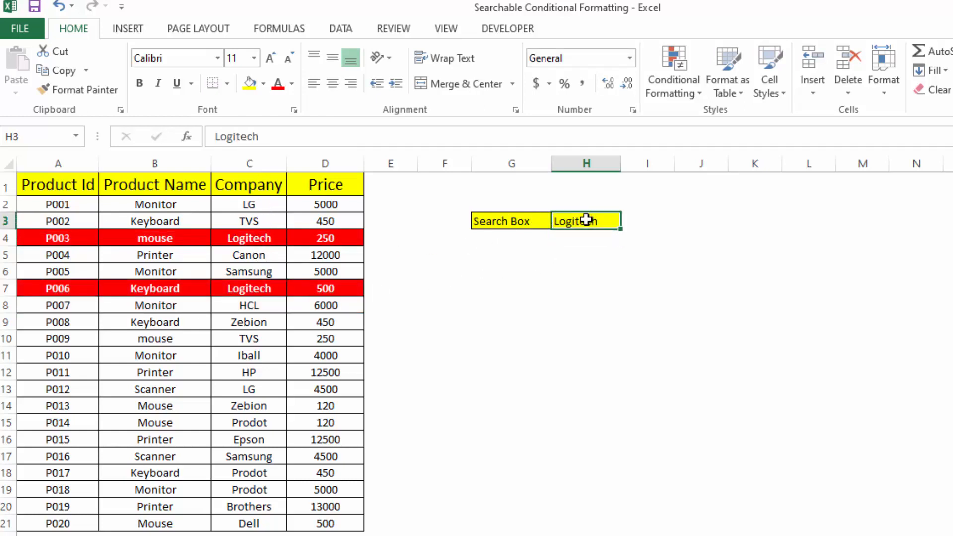
{"action": "type", "text": "Printe"}
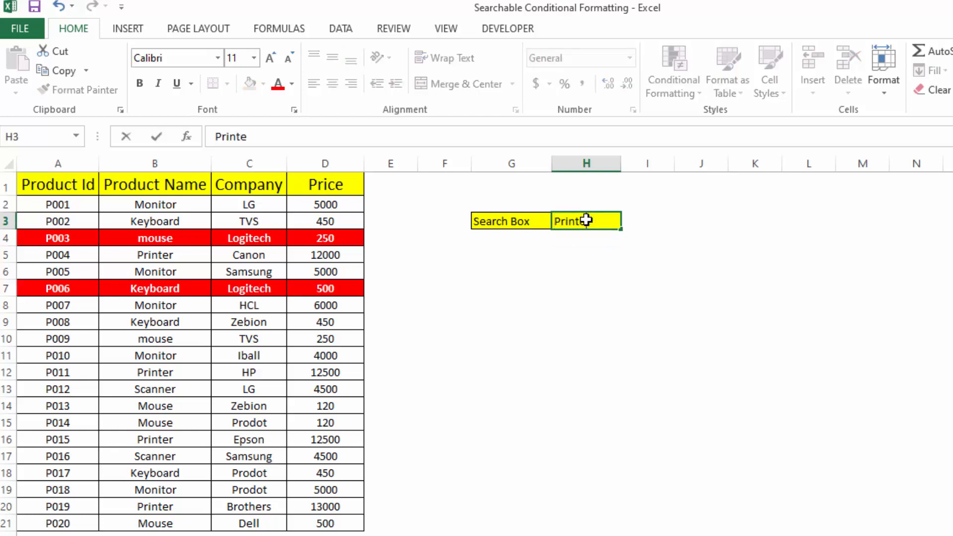
{"action": "type", "text": "r"}
{"action": "key", "text": "Return"}
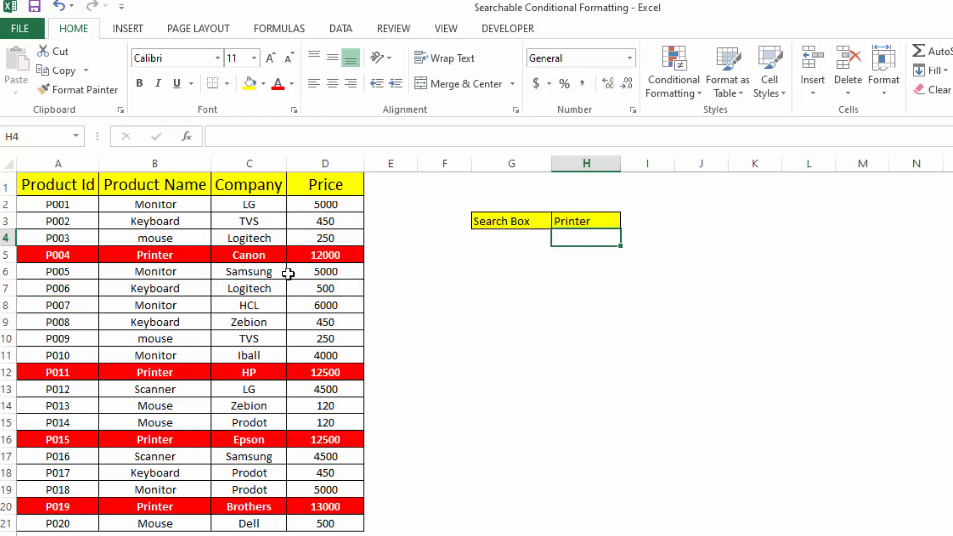
{"action": "left_click", "coordinate": [590, 223]}
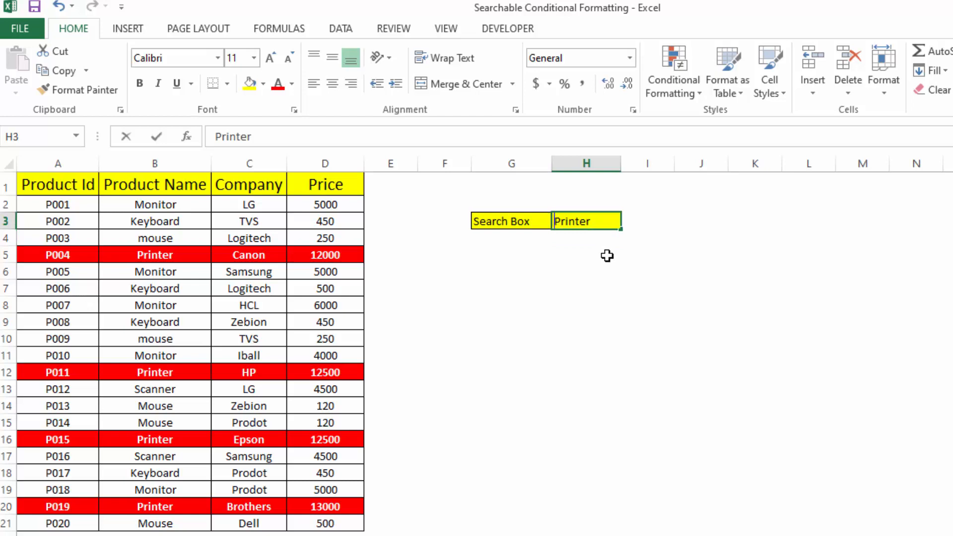
{"action": "type", "text": "P005"}
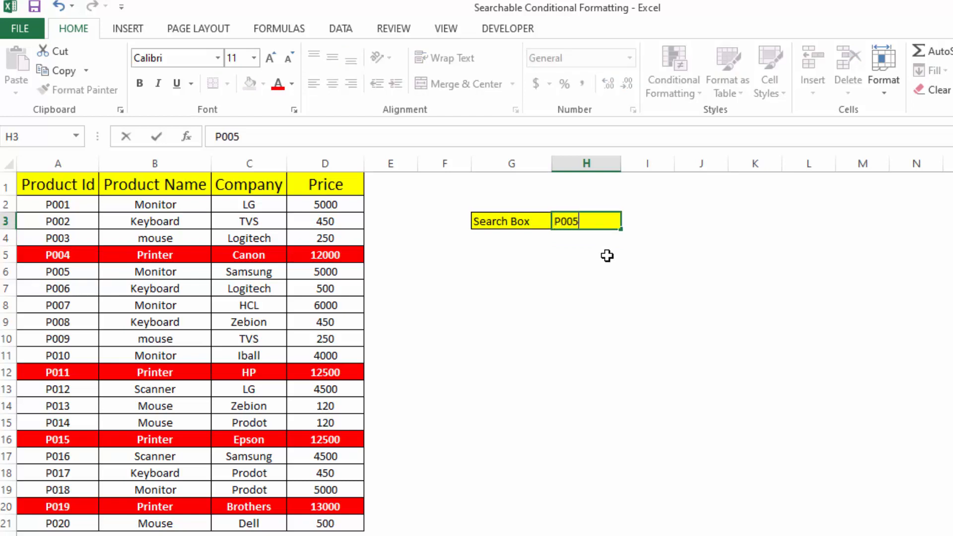
{"action": "key", "text": "Return"}
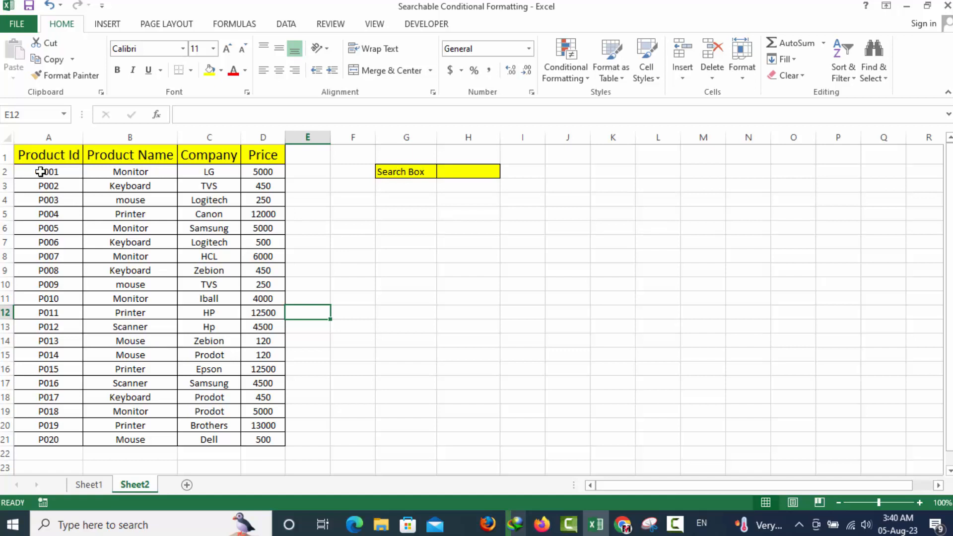
Create a conditional formatting rule for A2:D21 on Sheet2 that uses a formula to determine which cells to format
{"action": "left_click_drag", "start_coordinate": [36, 172], "coordinate": [263, 440]}
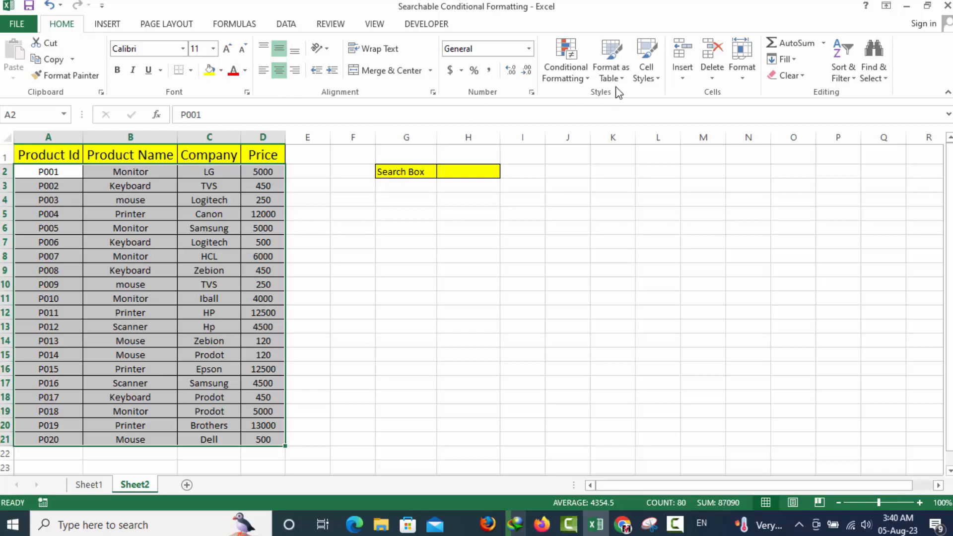
{"action": "left_click", "coordinate": [569, 67]}
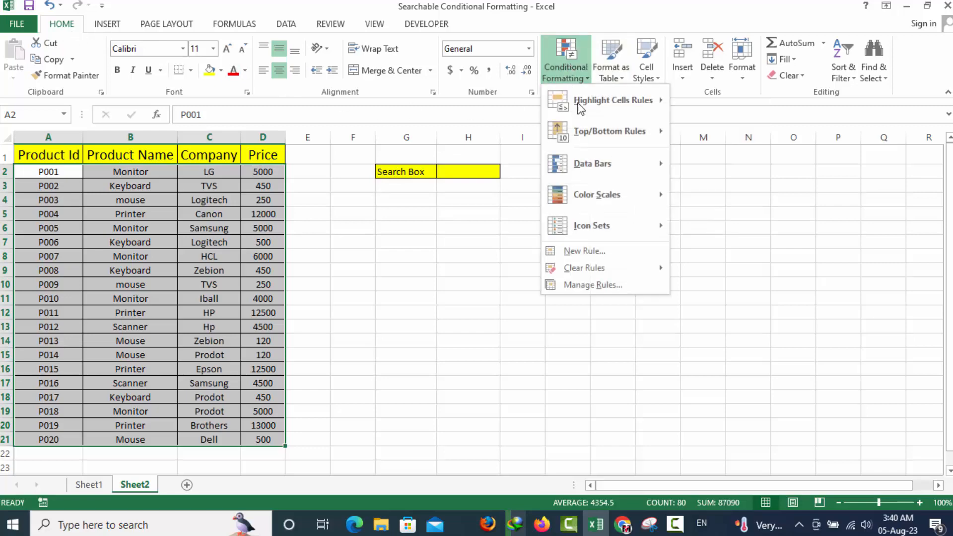
{"action": "left_click", "coordinate": [600, 252]}
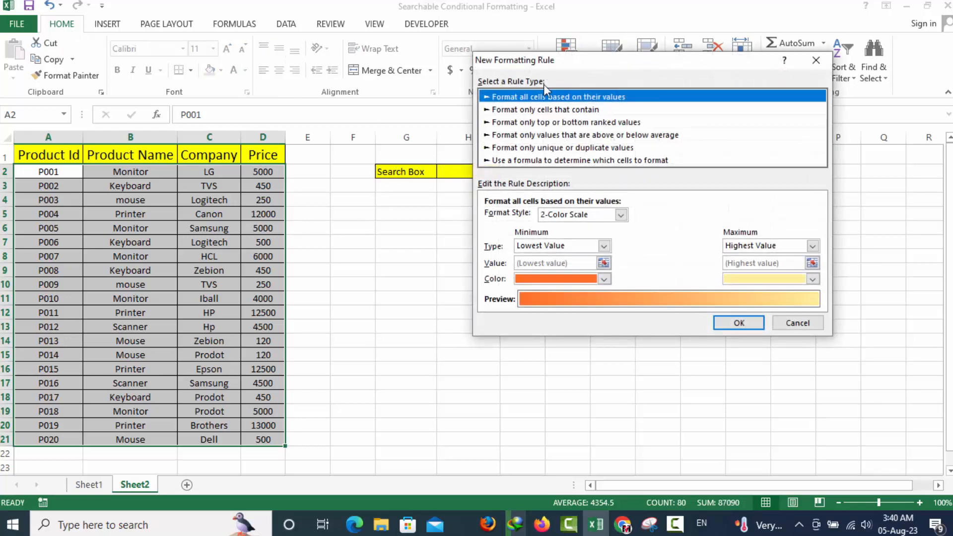
{"action": "left_click_drag", "start_coordinate": [577, 62], "coordinate": [630, 64]}
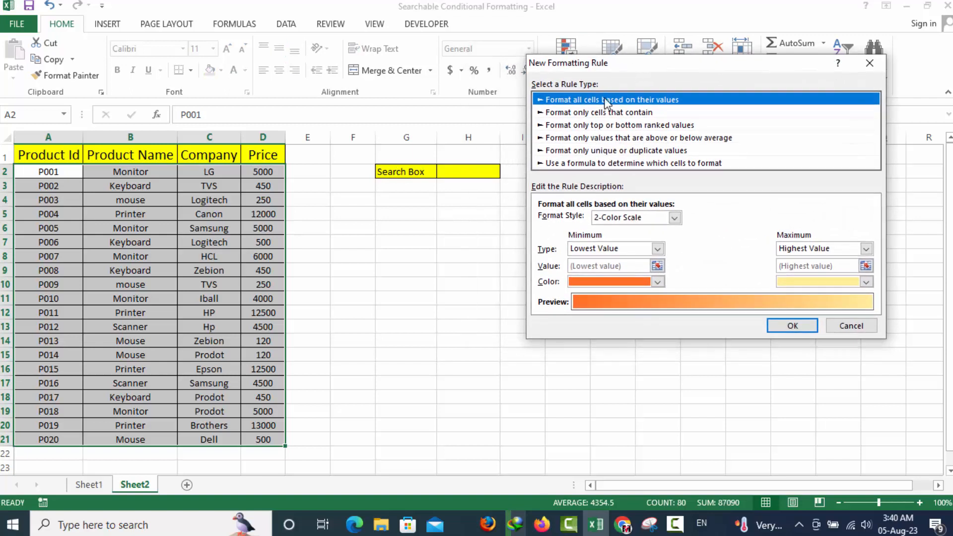
{"action": "left_click", "coordinate": [567, 164]}
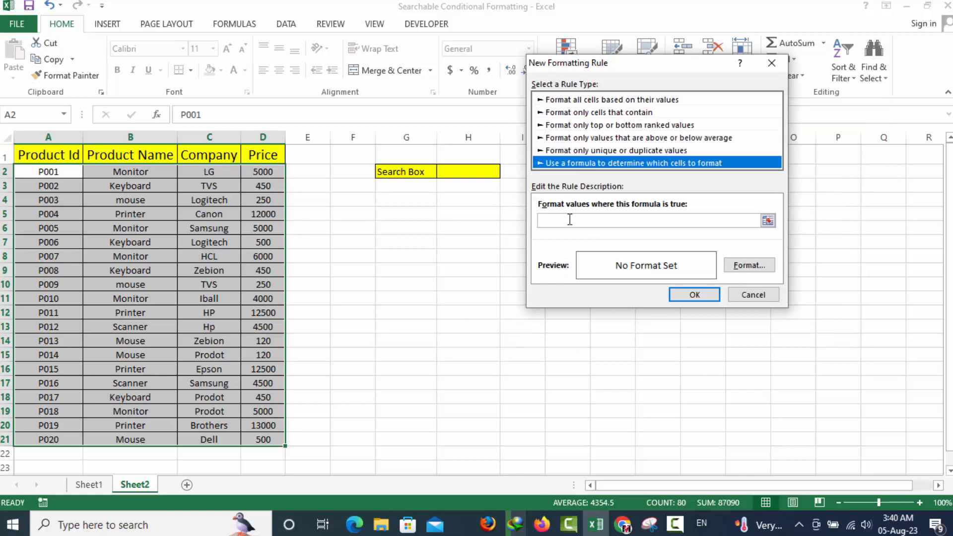
Begin the rule formula as =search($H$2,$A2&, with the search cell fully absolute and only column A locked
{"action": "left_click", "coordinate": [569, 223]}
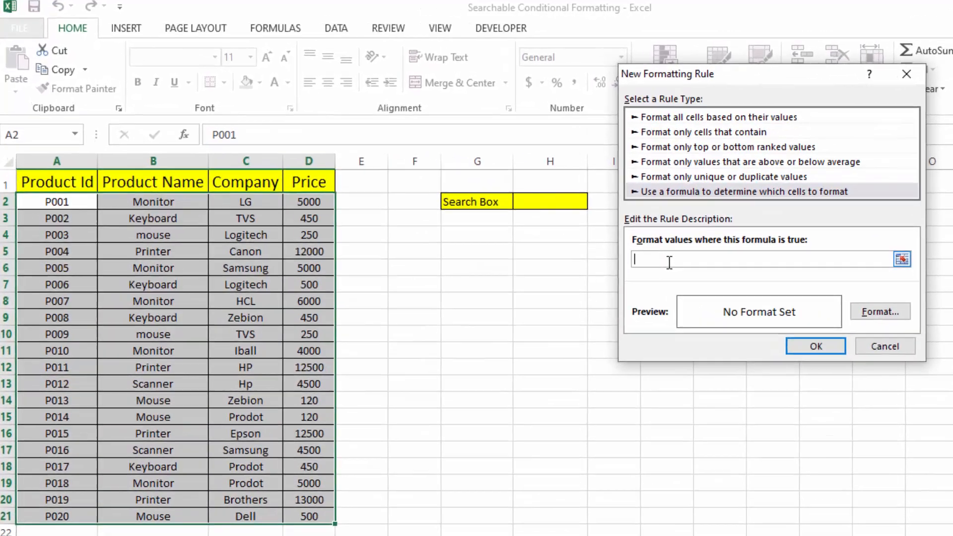
{"action": "type", "text": "="}
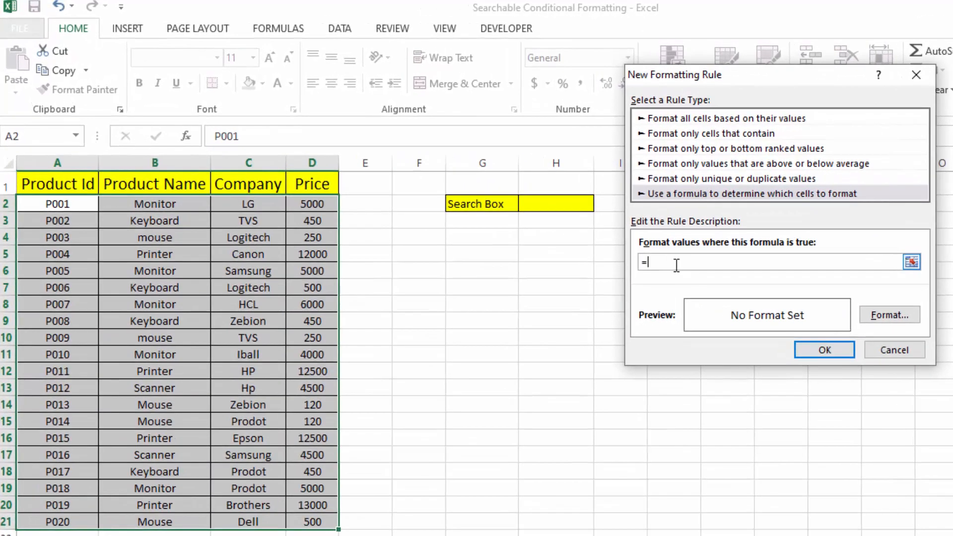
{"action": "type", "text": "search("}
{"action": "left_click", "coordinate": [548, 205]}
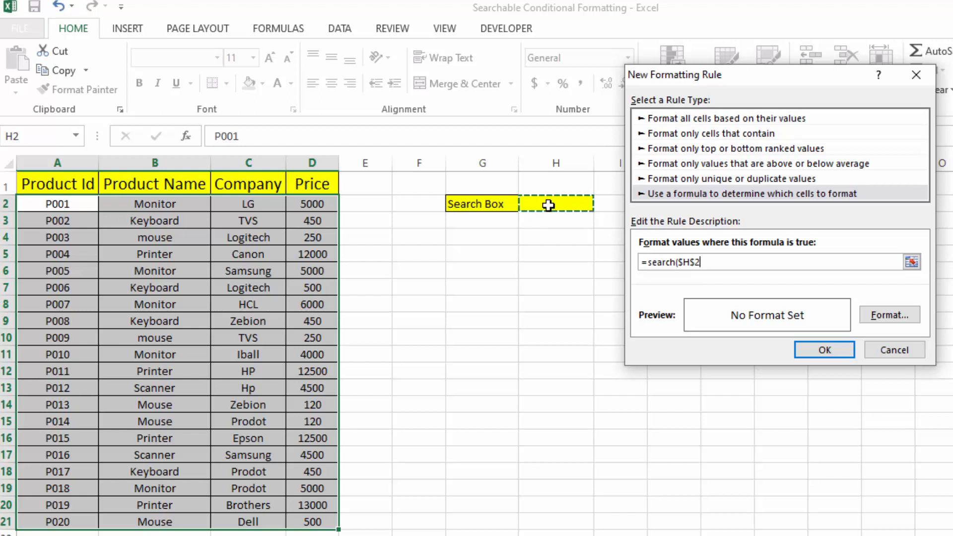
{"action": "type", "text": ","}
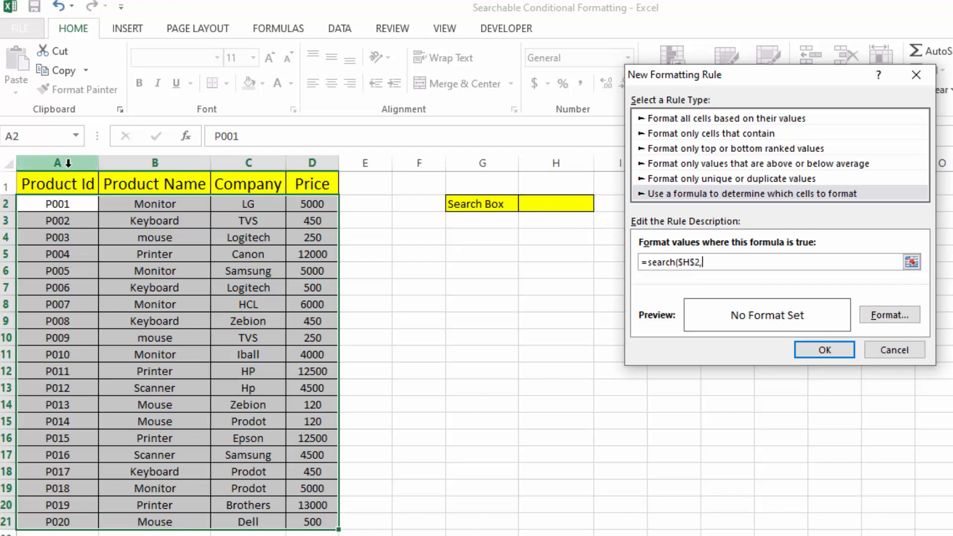
{"action": "left_click", "coordinate": [63, 205]}
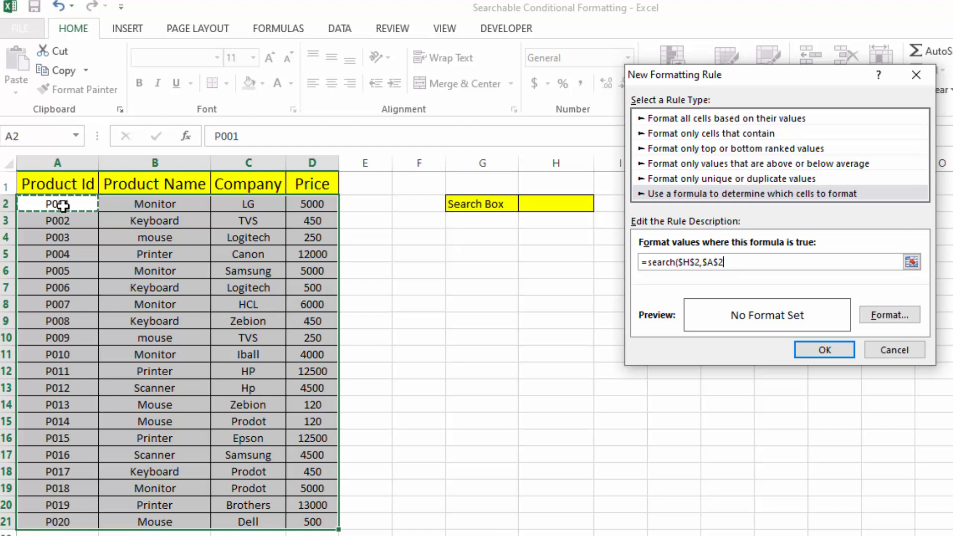
{"action": "key", "text": "F4"}
{"action": "key", "text": "F4"}
{"action": "type", "text": "&"}
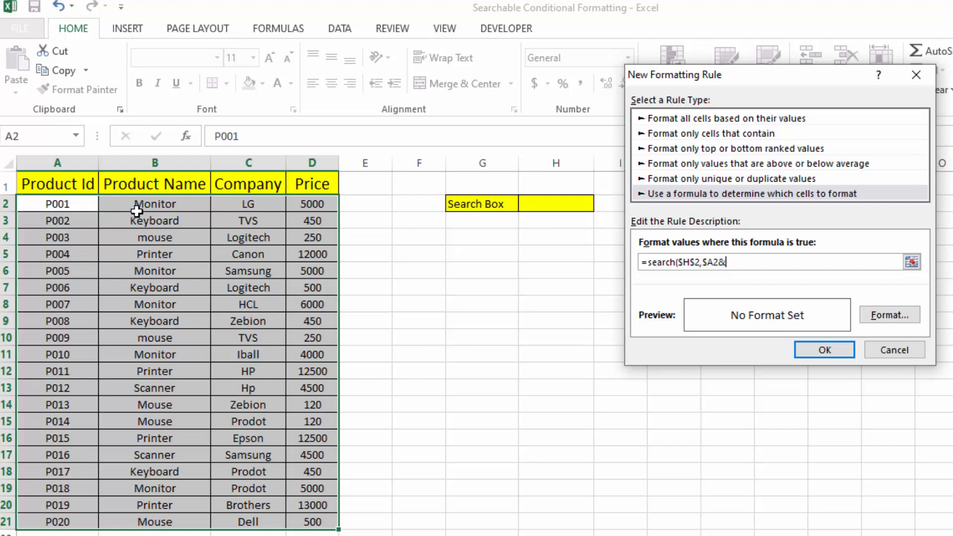
Complete the formula's search text with column-locked references joined by &, giving =search($H$2,$A2&$B2&$C2&$D2)
{"action": "left_click", "coordinate": [169, 203]}
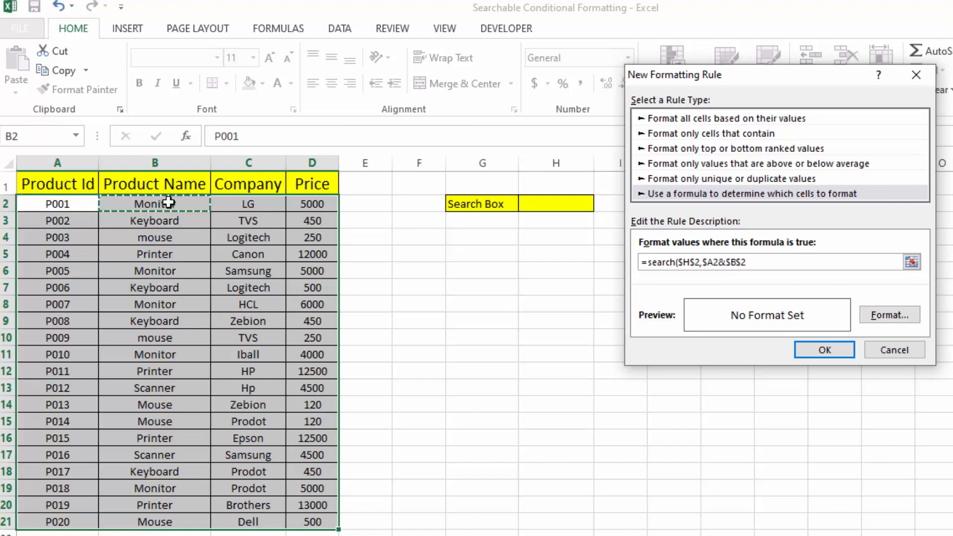
{"action": "key", "text": "F4"}
{"action": "key", "text": "F4"}
{"action": "type", "text": "&"}
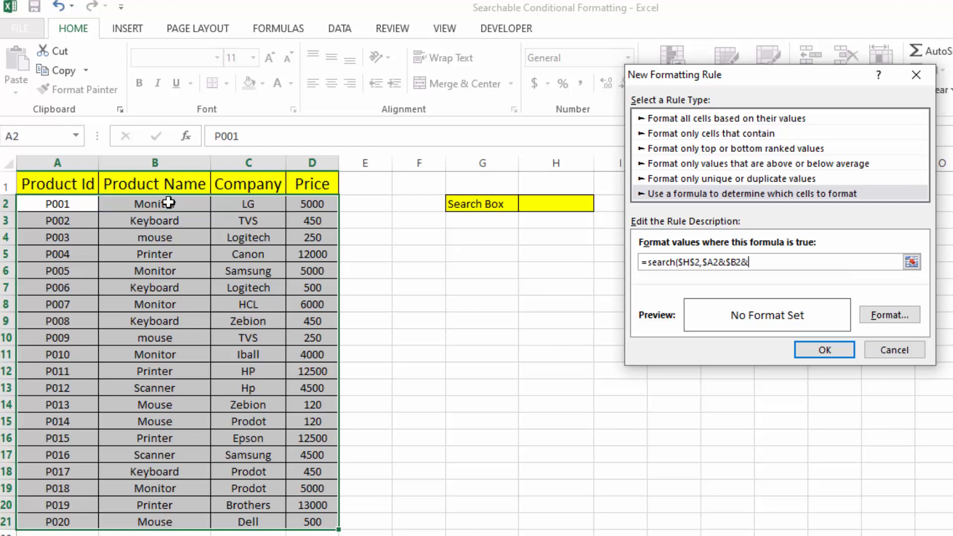
{"action": "left_click", "coordinate": [240, 205]}
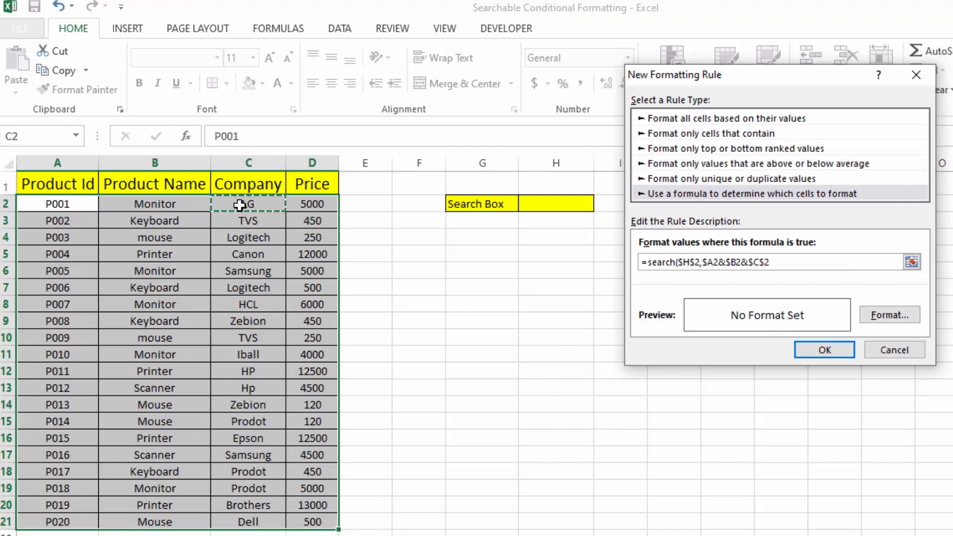
{"action": "key", "text": "F4"}
{"action": "key", "text": "F4"}
{"action": "type", "text": "&"}
{"action": "left_click", "coordinate": [331, 204]}
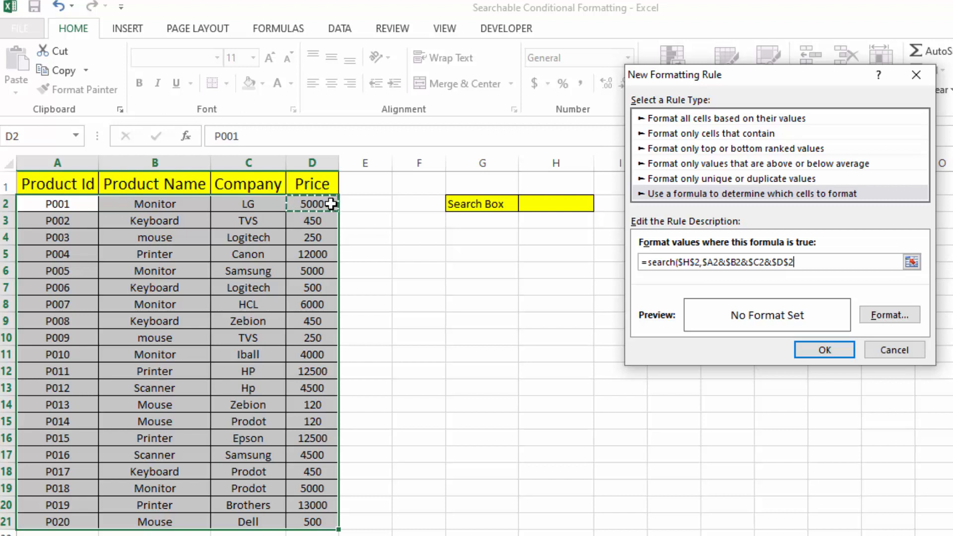
{"action": "key", "text": "F4"}
{"action": "key", "text": "F4"}
{"action": "type", "text": ")"}
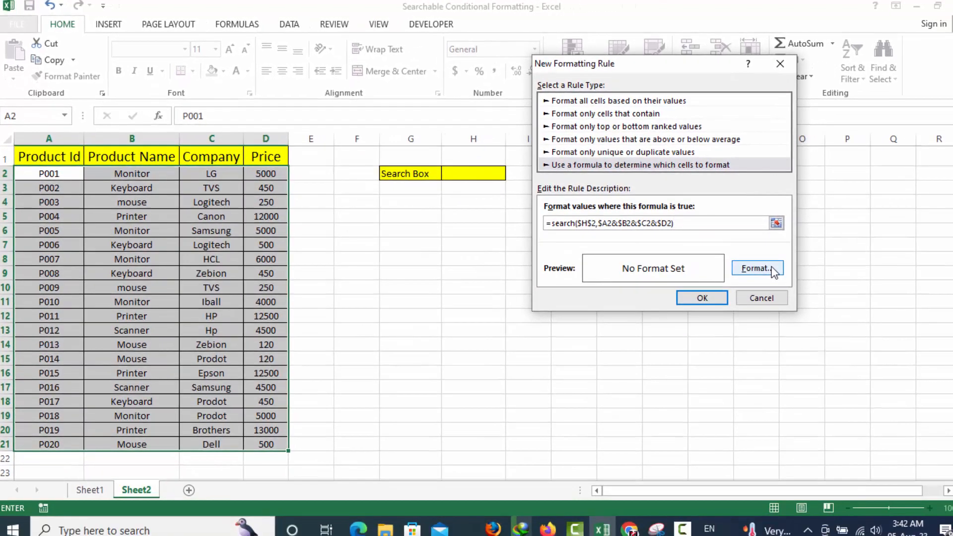
Set the rule's font format to bold with white text
{"action": "left_click", "coordinate": [879, 305]}
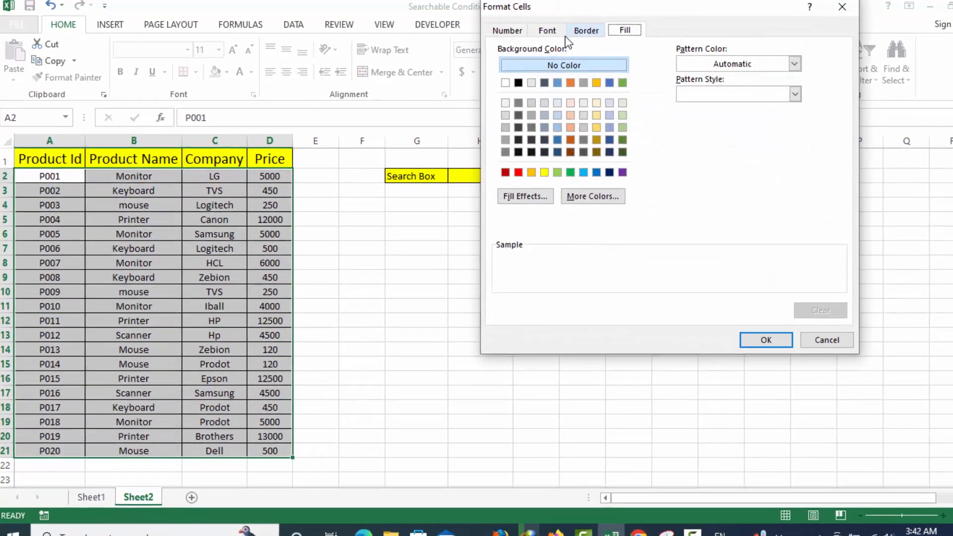
{"action": "left_click", "coordinate": [539, 30]}
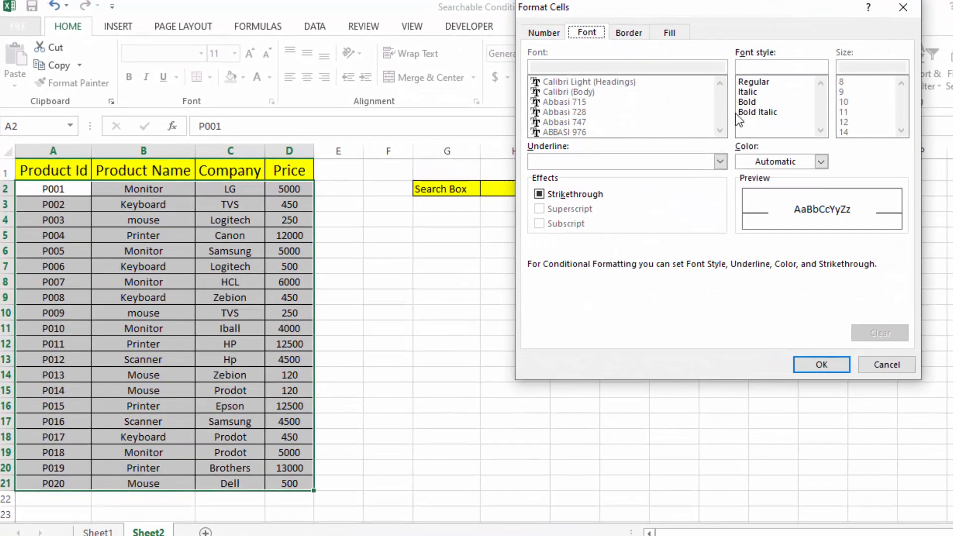
{"action": "left_click", "coordinate": [750, 100]}
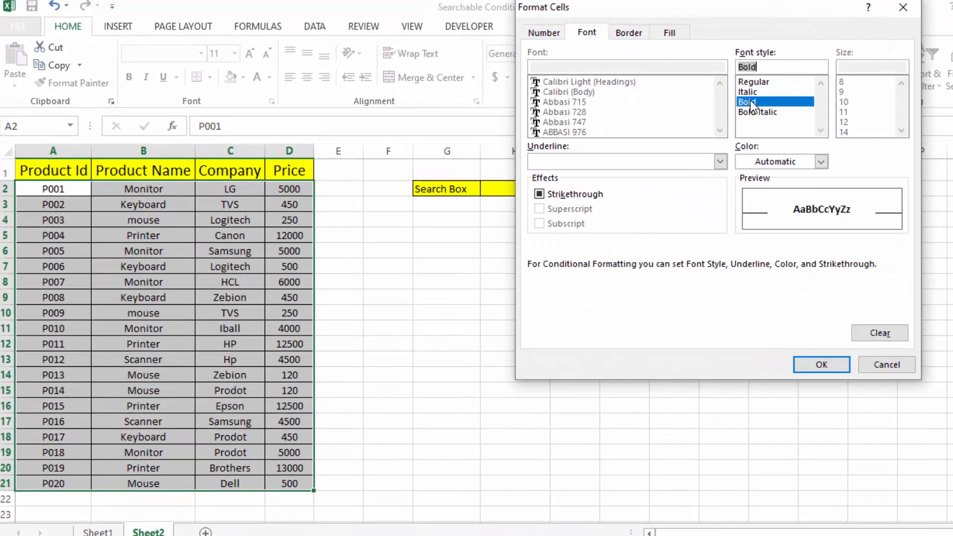
{"action": "left_click", "coordinate": [757, 164]}
{"action": "left_click", "coordinate": [744, 214]}
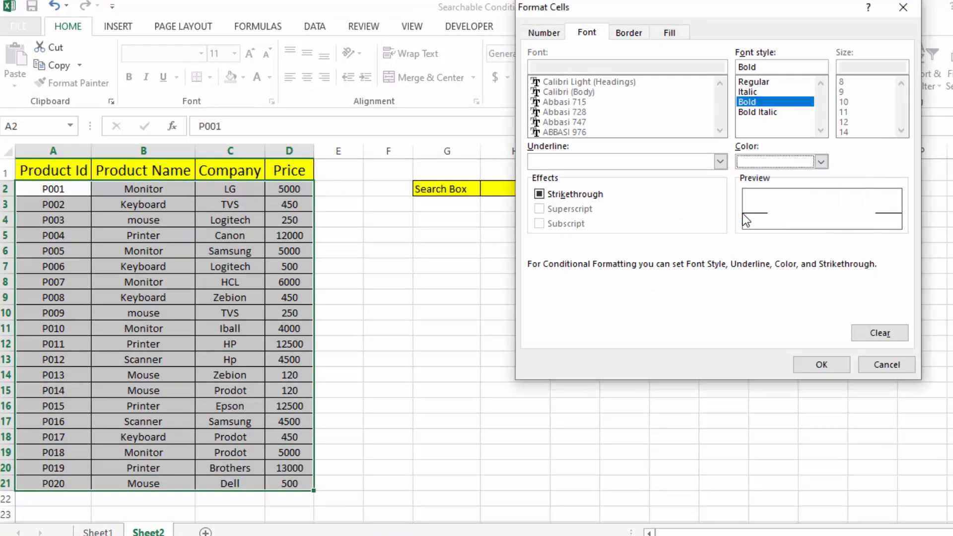
Give the rule's format a dark blue fill and apply the new formatting rule to the table
{"action": "left_click", "coordinate": [670, 33]}
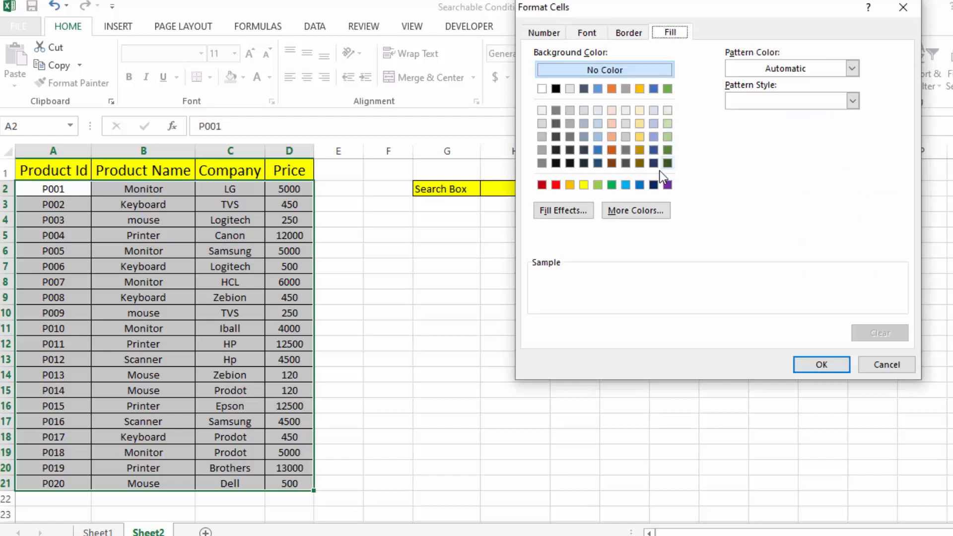
{"action": "left_click", "coordinate": [654, 185]}
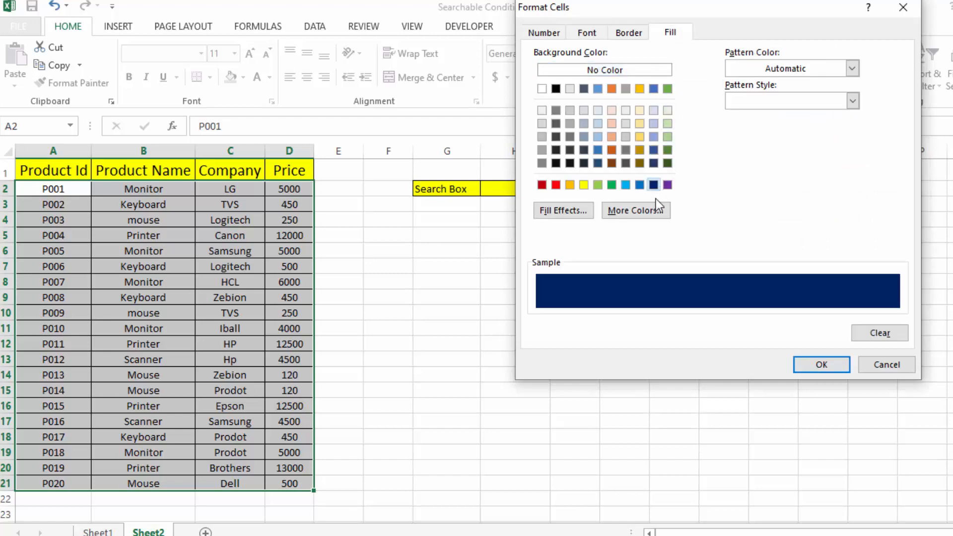
{"action": "left_click", "coordinate": [820, 366]}
{"action": "left_click", "coordinate": [765, 325]}
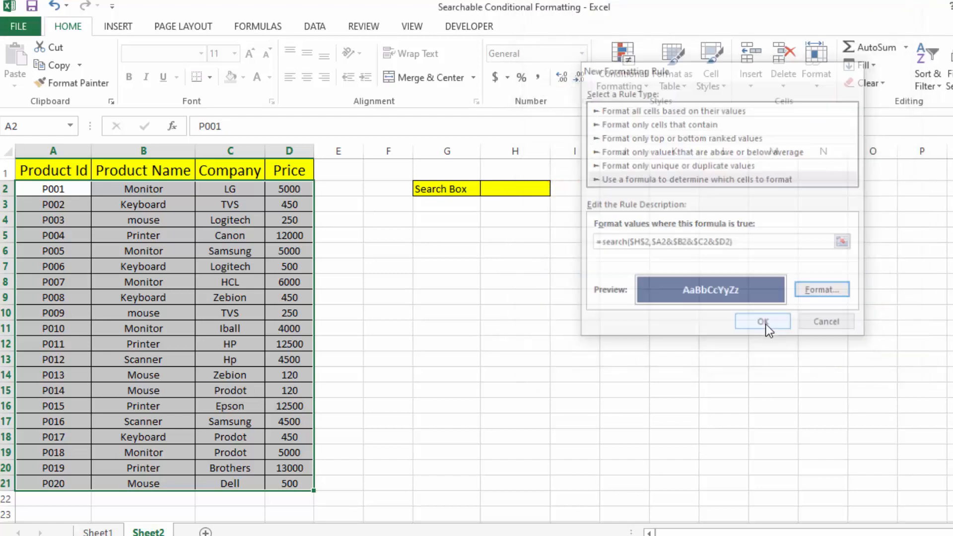
Test the highlighting rule by entering 5000 in the search box cell H2
{"action": "left_click", "coordinate": [544, 288]}
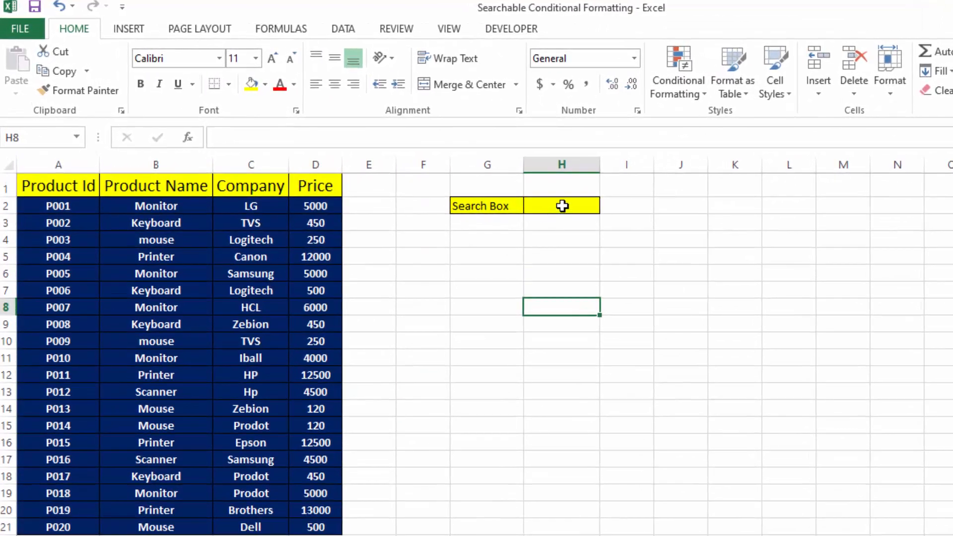
{"action": "left_click", "coordinate": [525, 192]}
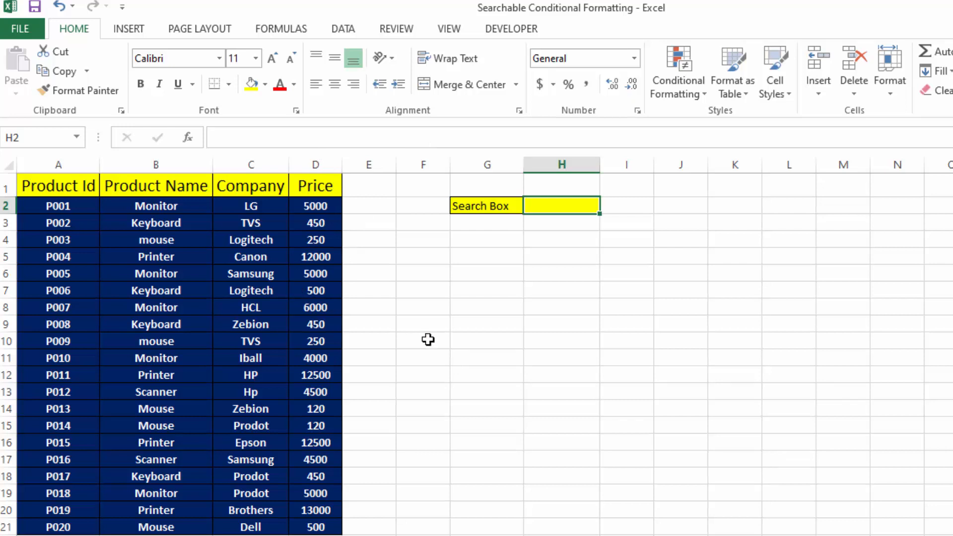
{"action": "type", "text": "500"}
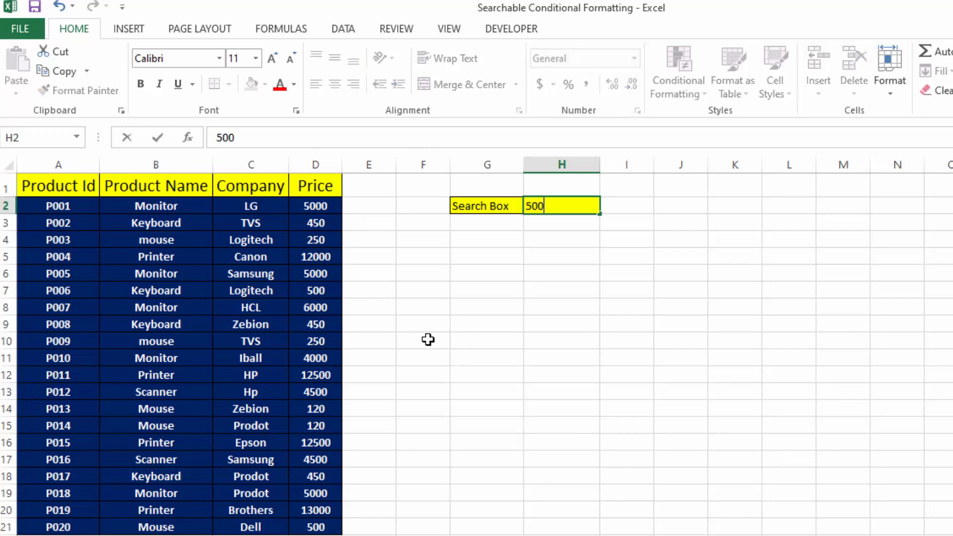
{"action": "type", "text": "0"}
{"action": "key", "text": "Return"}
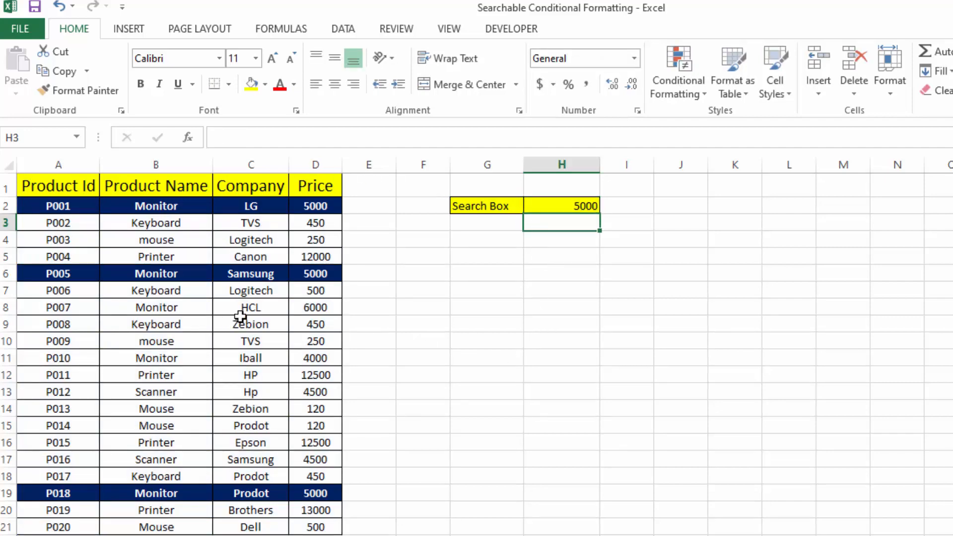
Replace the search text in H2 with HP to highlight that company's rows
{"action": "left_click", "coordinate": [576, 205]}
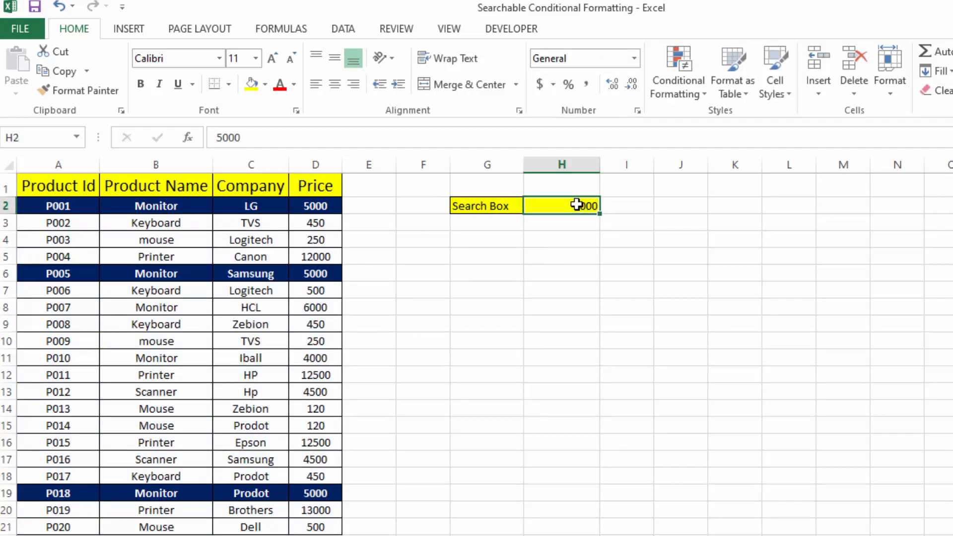
{"action": "type", "text": "HP"}
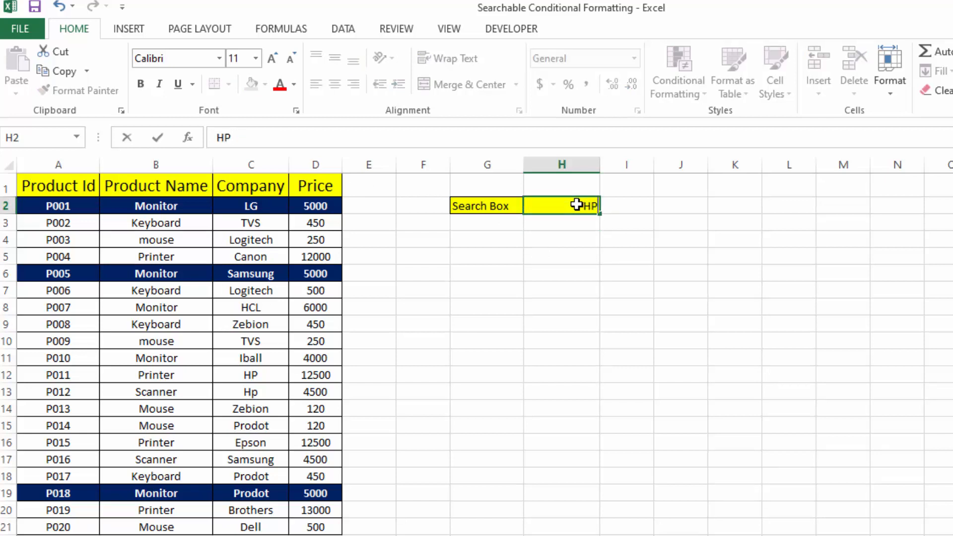
{"action": "key", "text": "Return"}
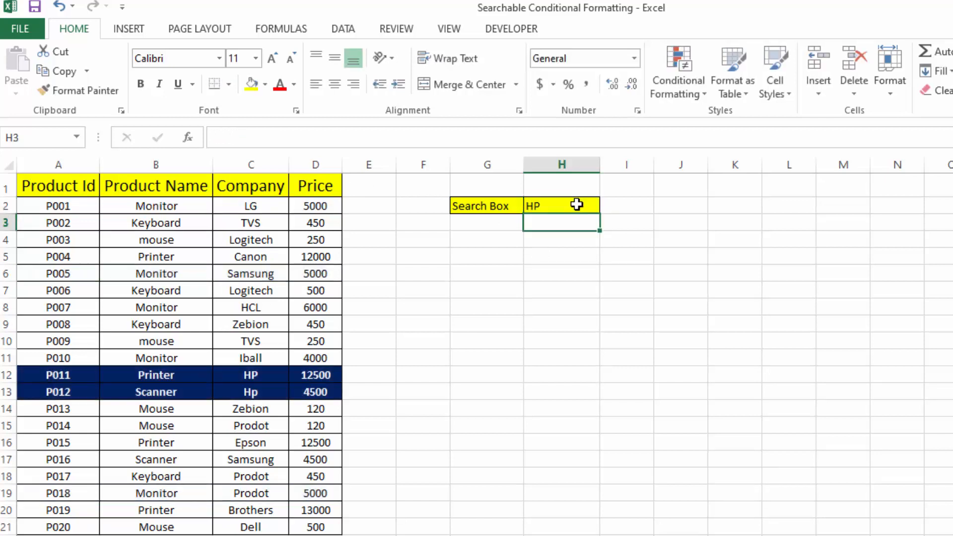
Change the search text in H2 to Scanner to highlight the rows with that product name
{"action": "left_click", "coordinate": [552, 205]}
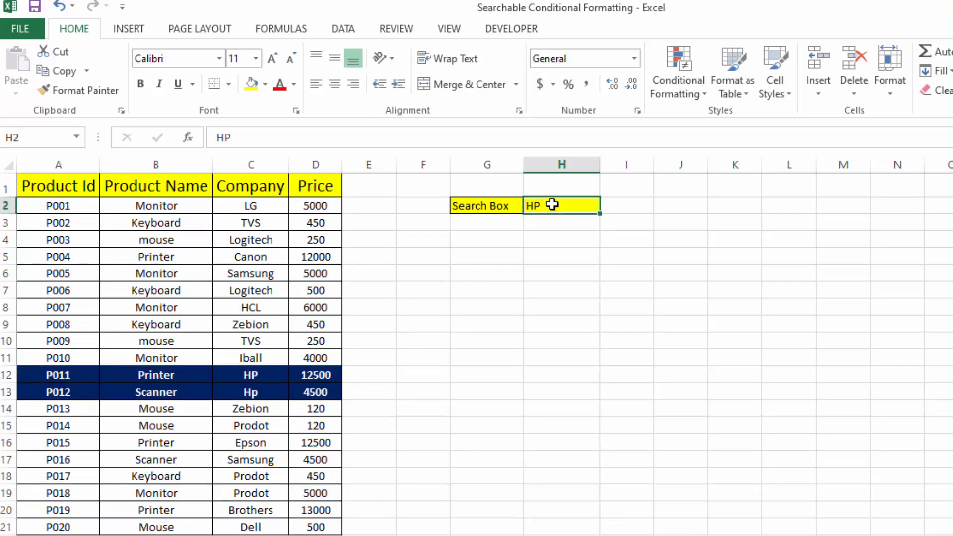
{"action": "type", "text": "Scanne"}
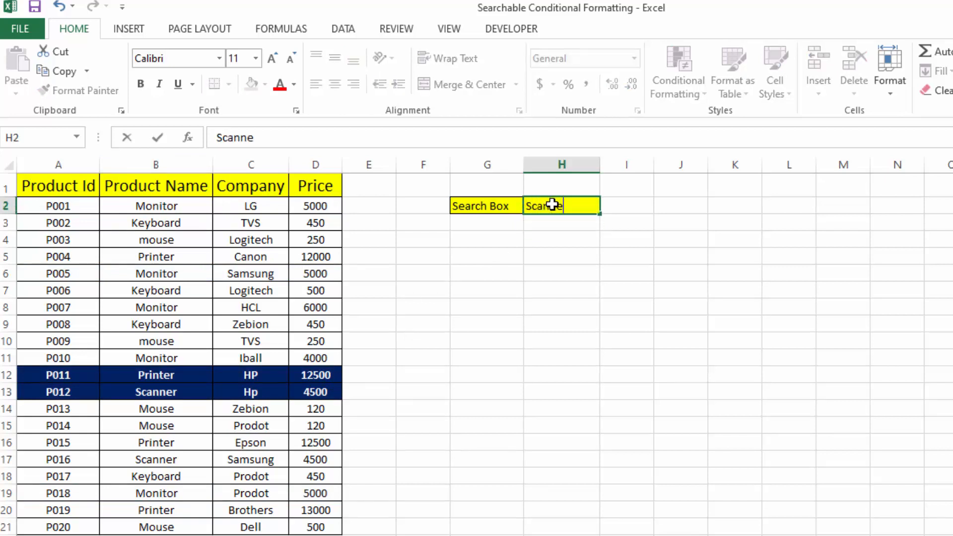
{"action": "type", "text": "r"}
{"action": "key", "text": "Return"}
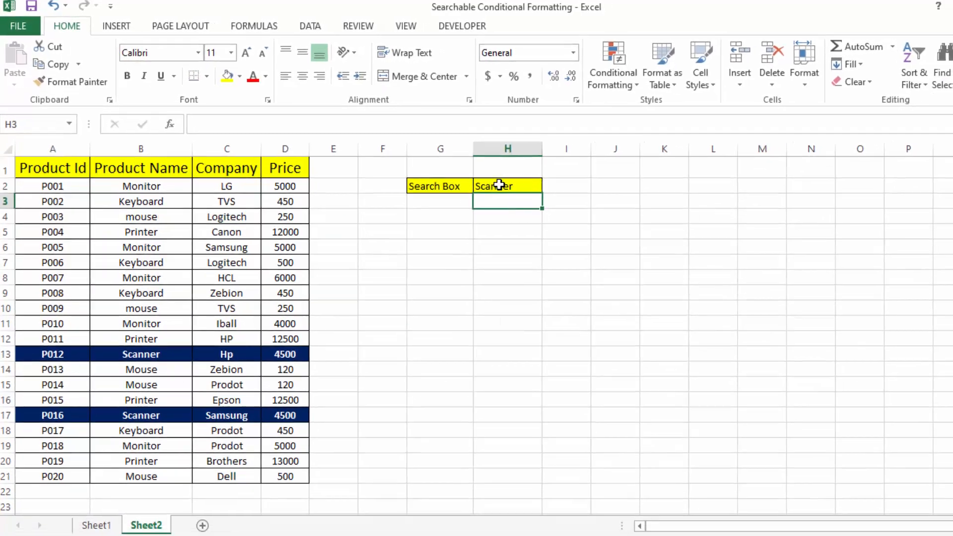